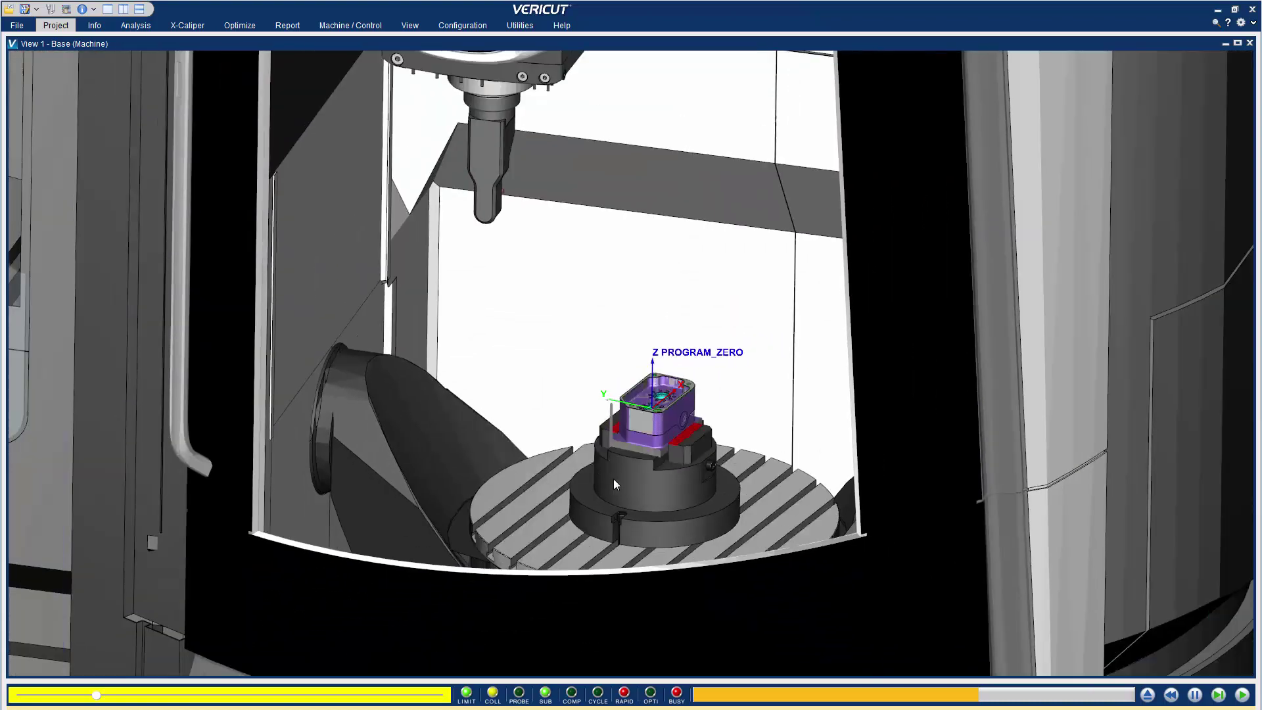
scroll(613, 479, down, 5)
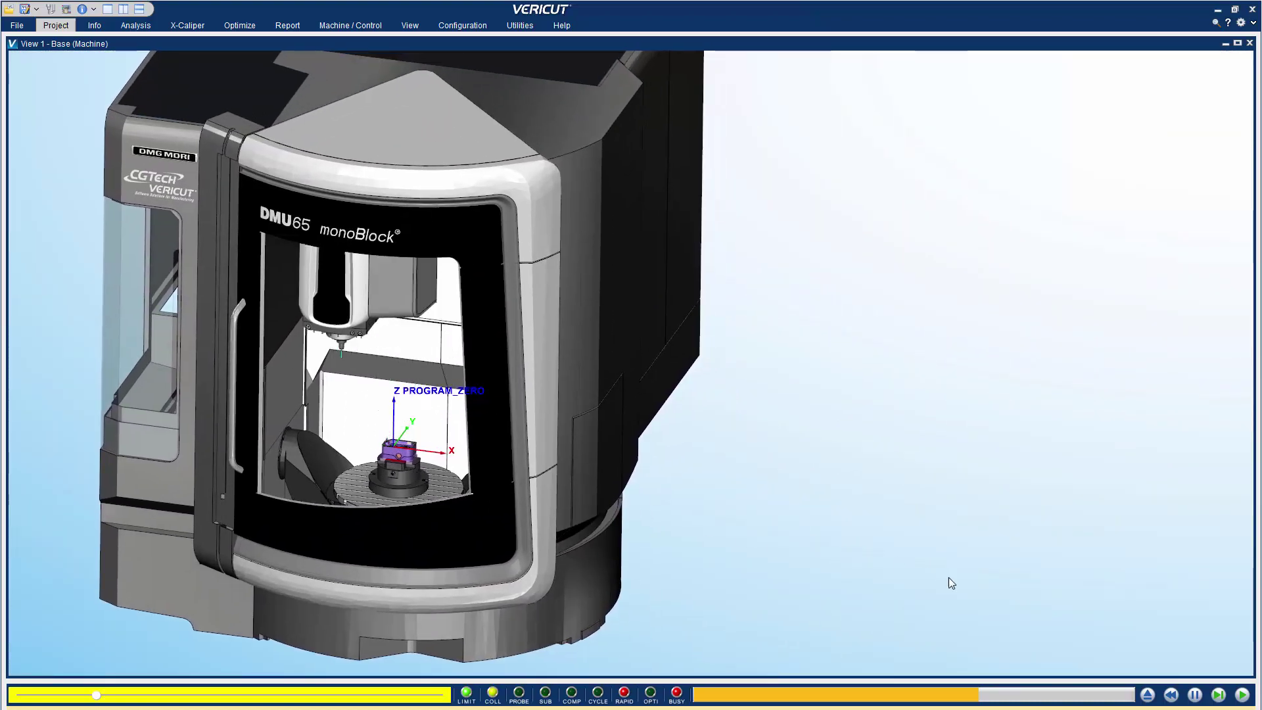
- Add View 3 as a workpiece view in the lower right, then reset the simulation
right_click(895, 510)
mouse_move(937, 543)
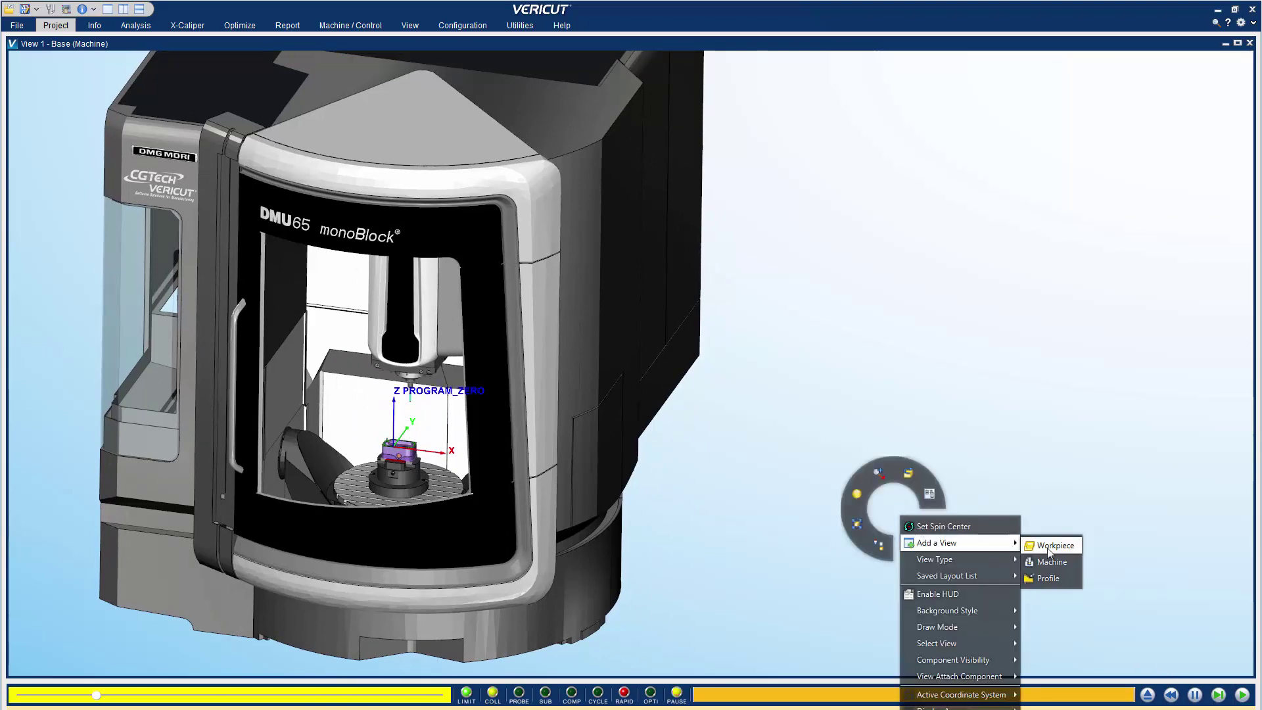
click(1054, 546)
drag(944, 522, 797, 623)
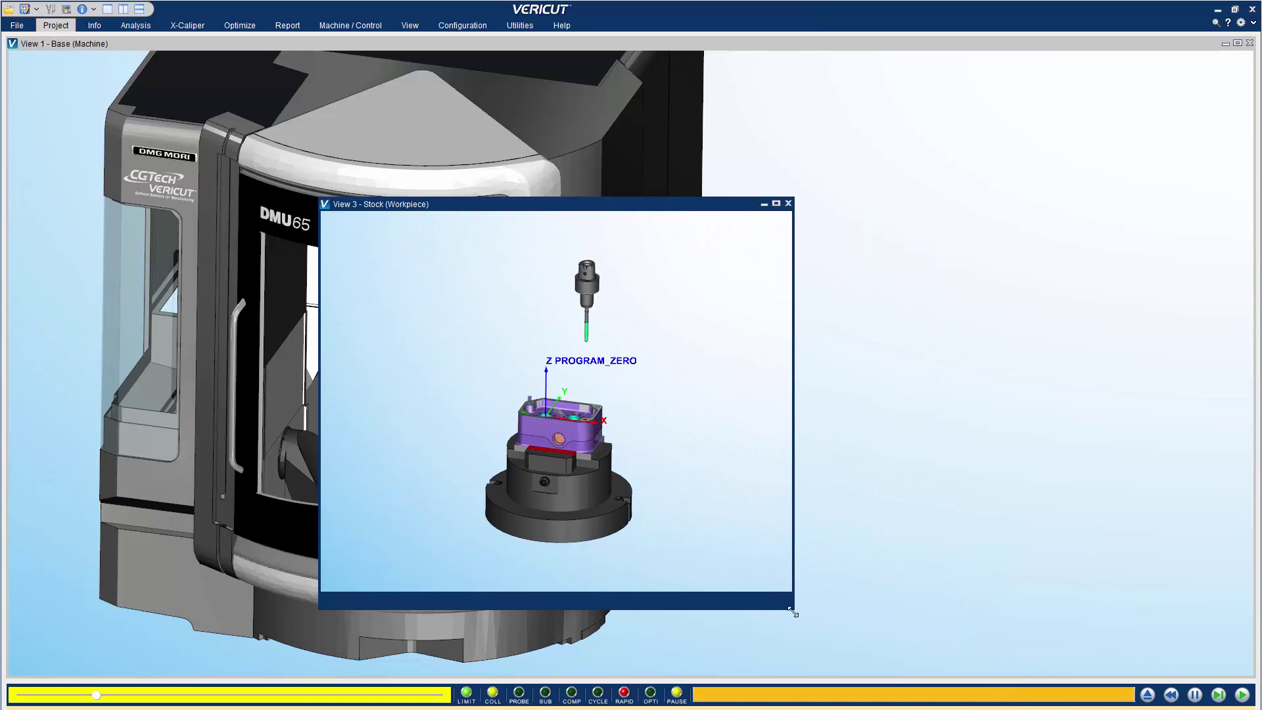
scroll(542, 431, up, 2)
scroll(542, 407, up, 2)
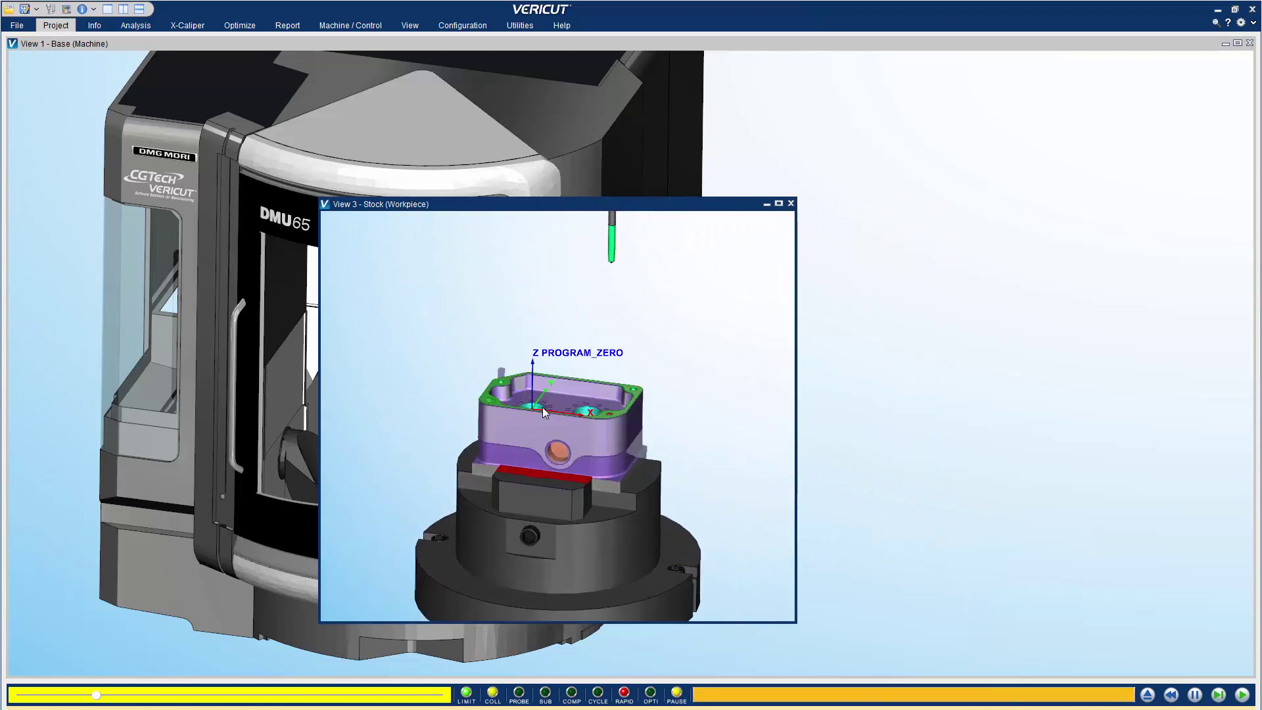
scroll(554, 450, up, 2)
scroll(557, 500, up, 2)
scroll(557, 499, up, 1)
drag(564, 207, 964, 243)
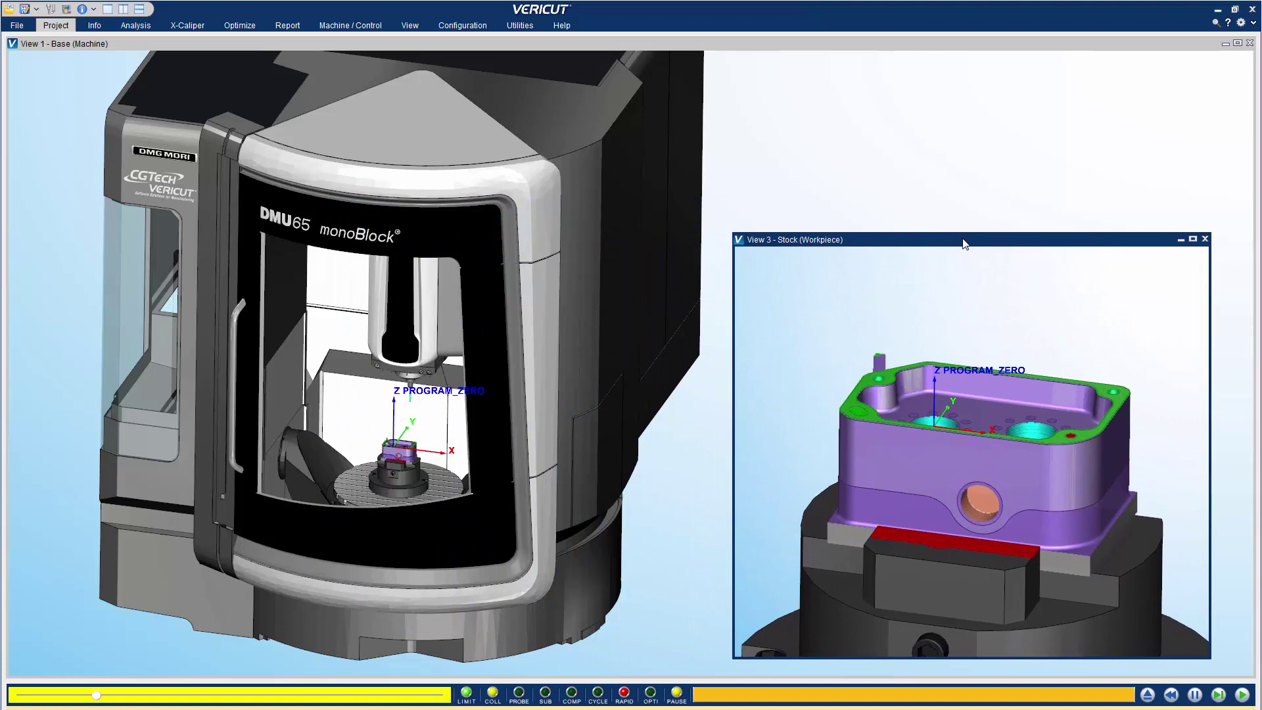
click(1148, 695)
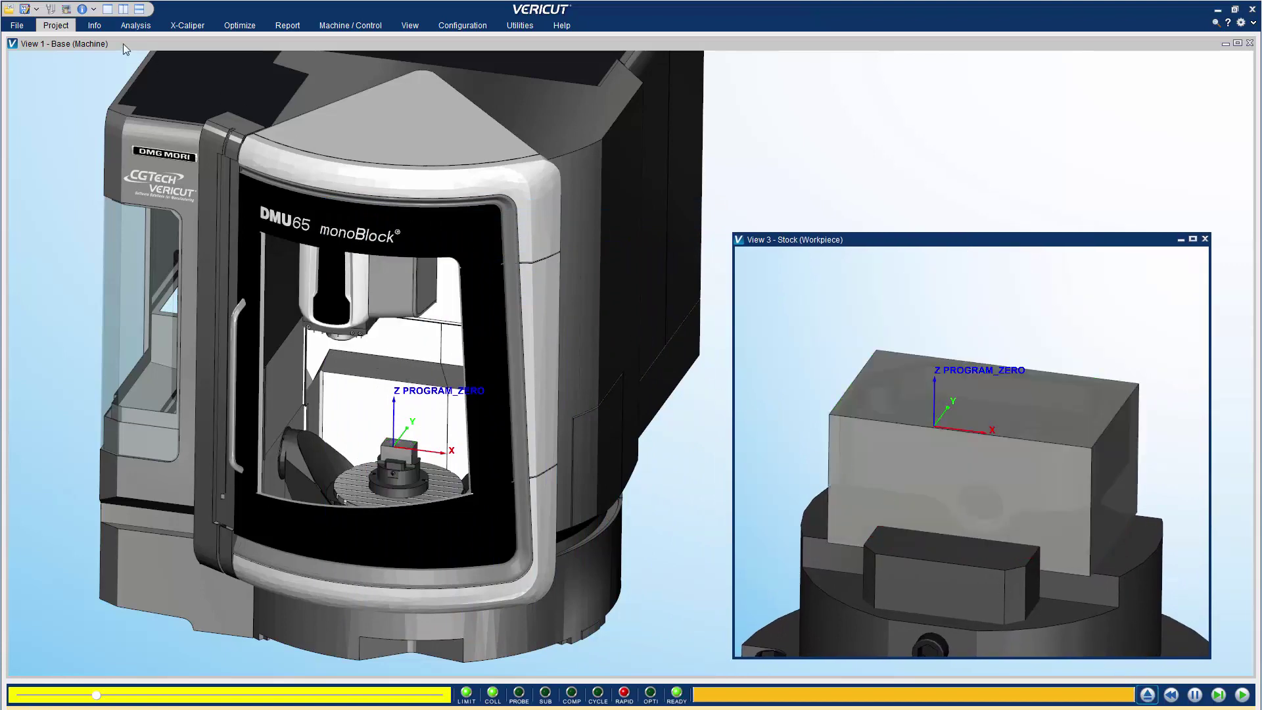
- Select Stock in the Project Tree and bring up its Appearance settings
click(59, 26)
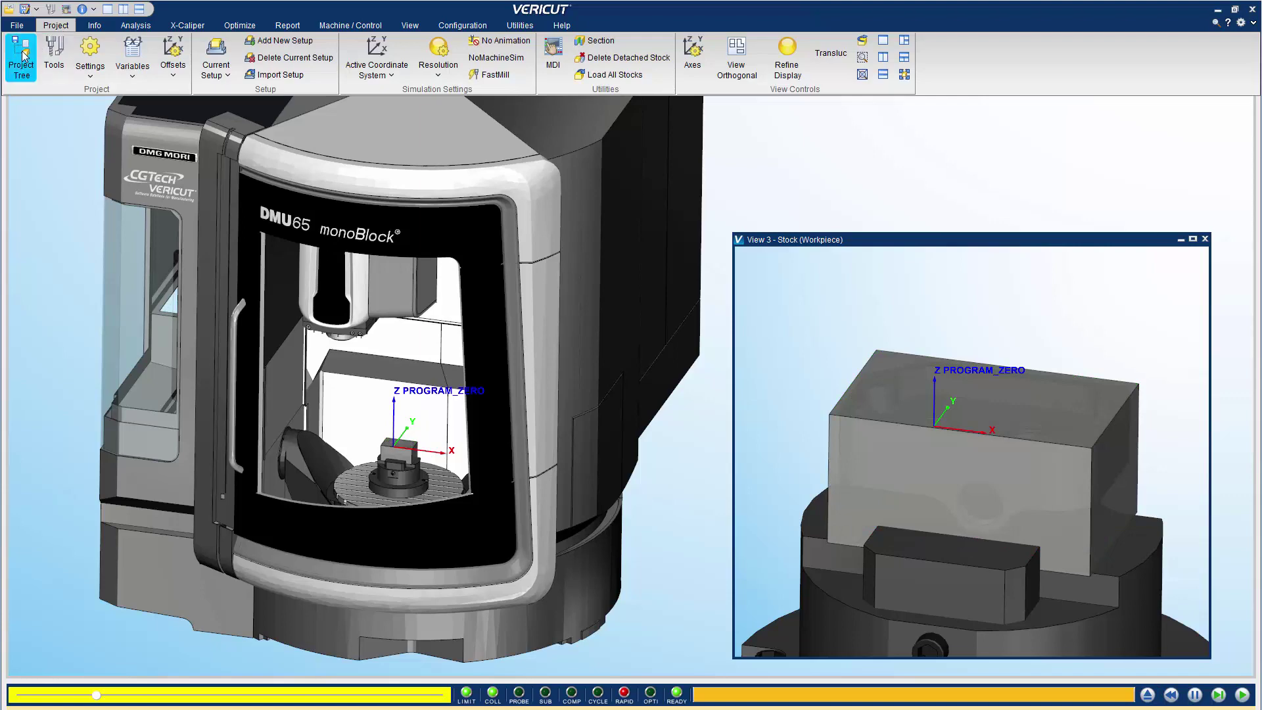
click(22, 54)
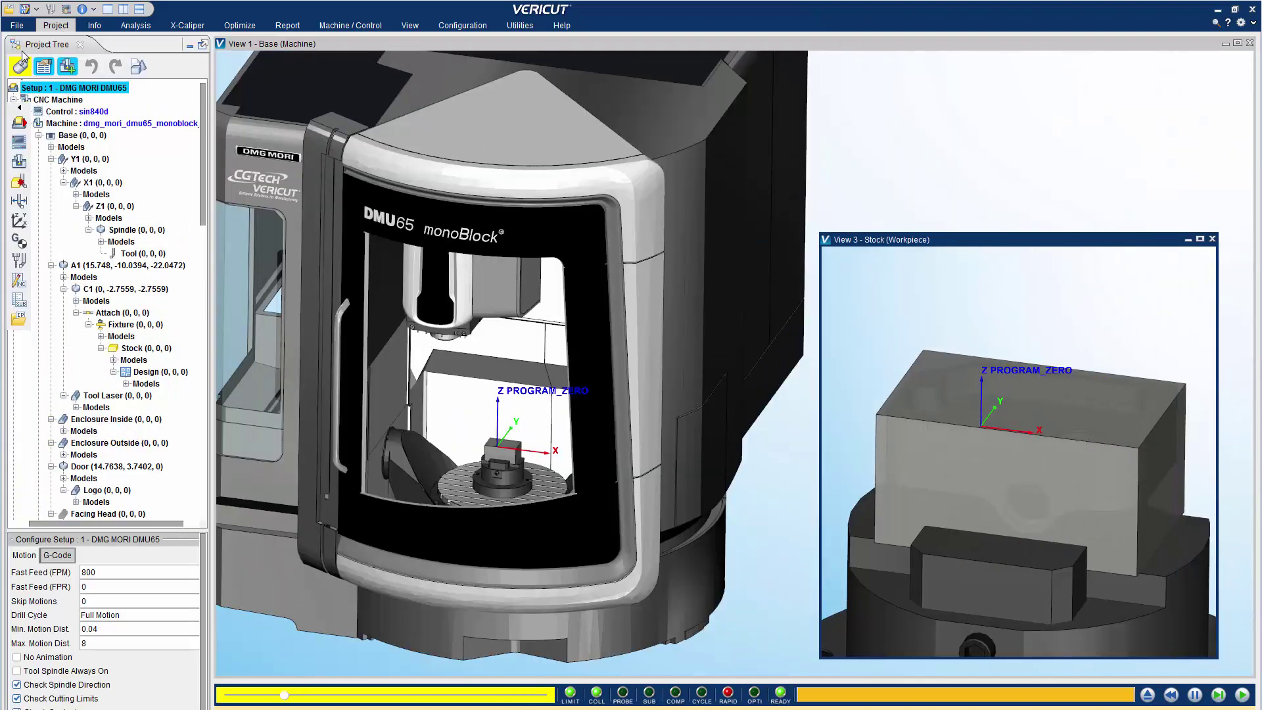
click(141, 349)
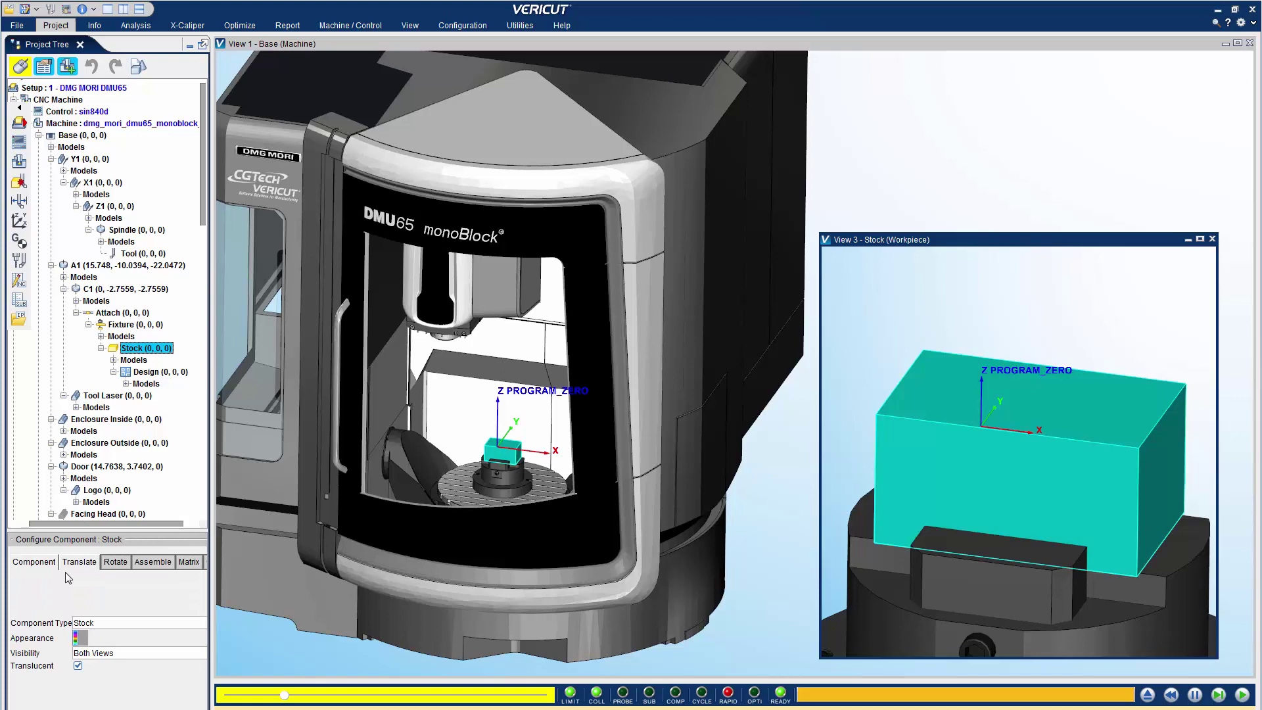
click(77, 639)
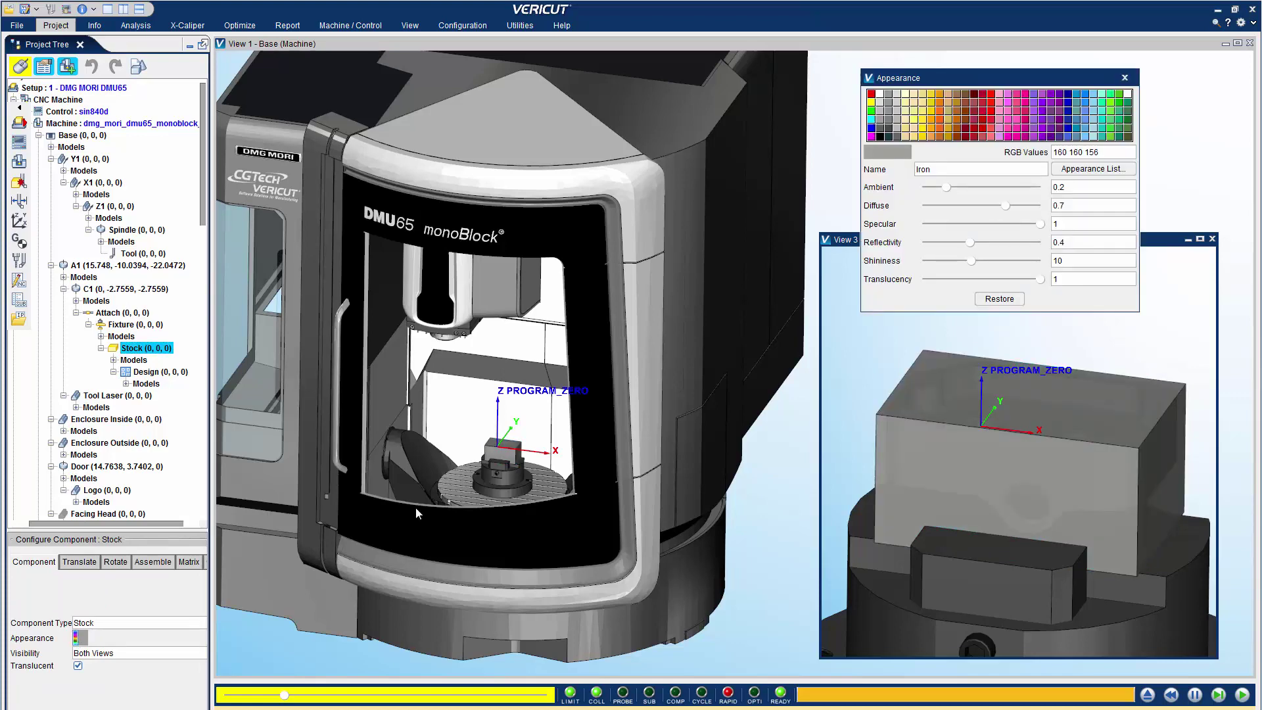
- Colour the stock blue at 0.5 translucency, after trying yellow and purple, and show the Appearance List
drag(1010, 78, 1016, 20)
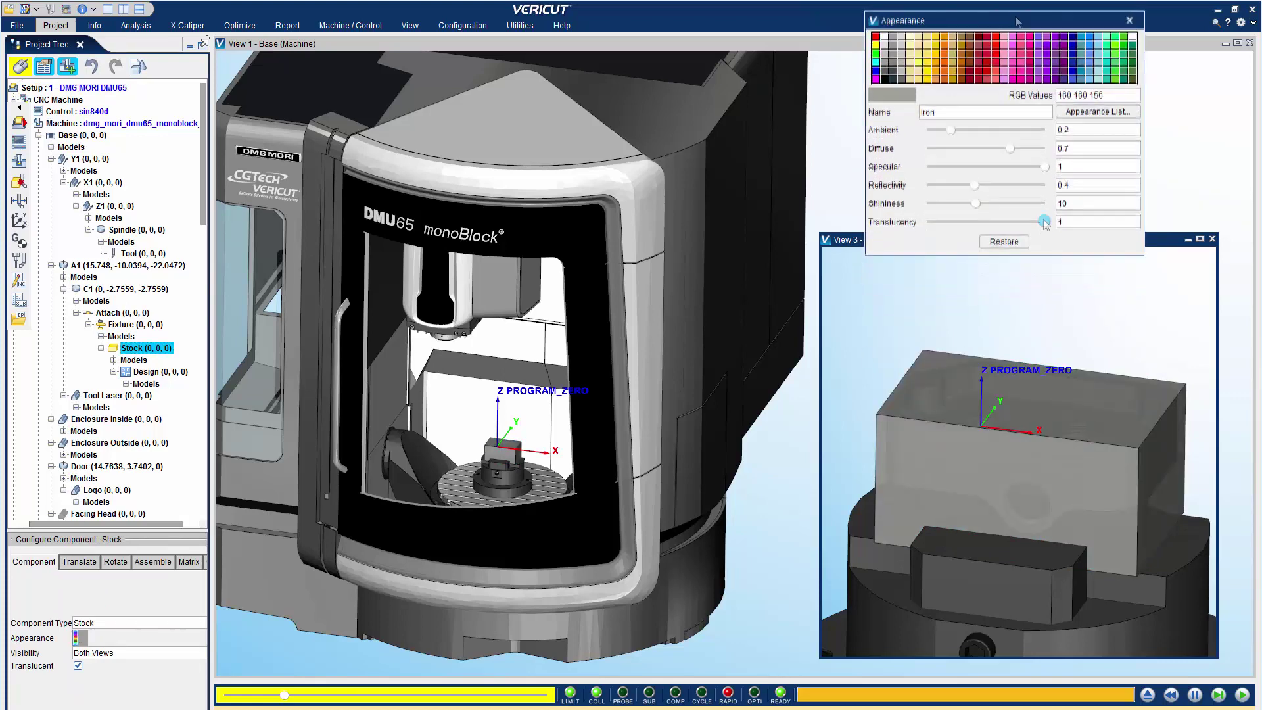
click(927, 65)
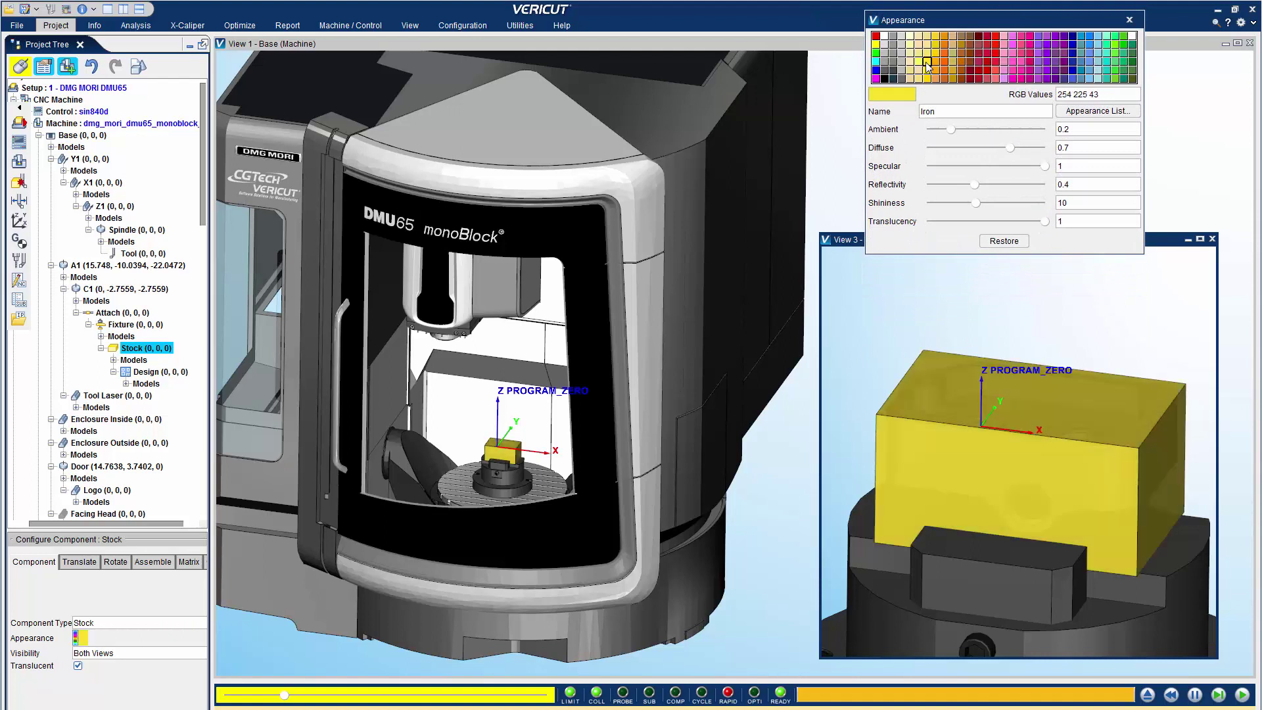
drag(1042, 221, 981, 221)
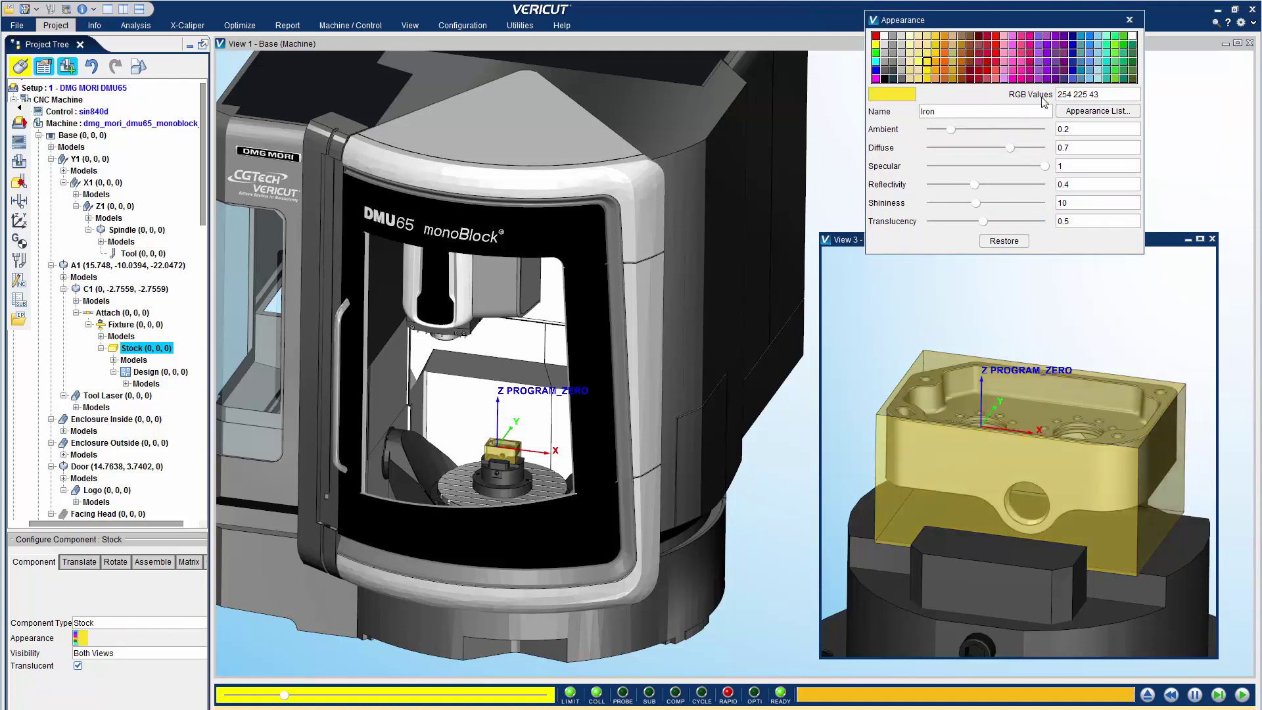
click(1037, 66)
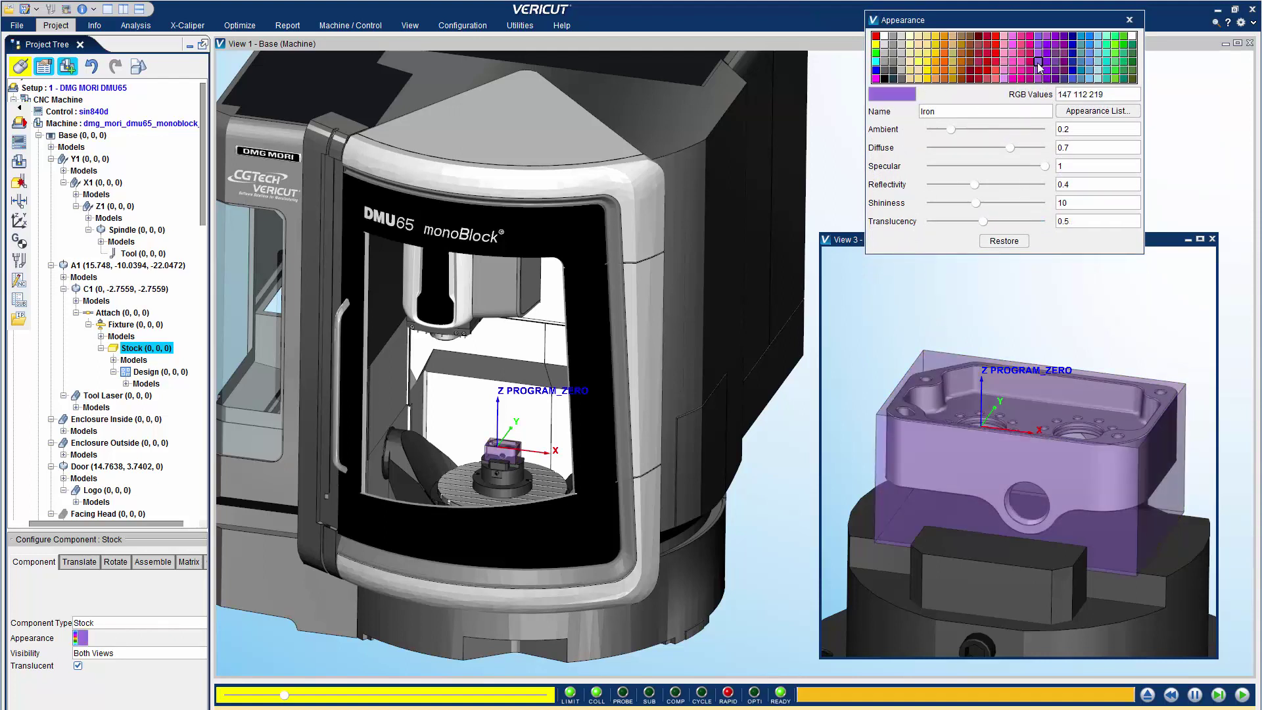
click(1089, 63)
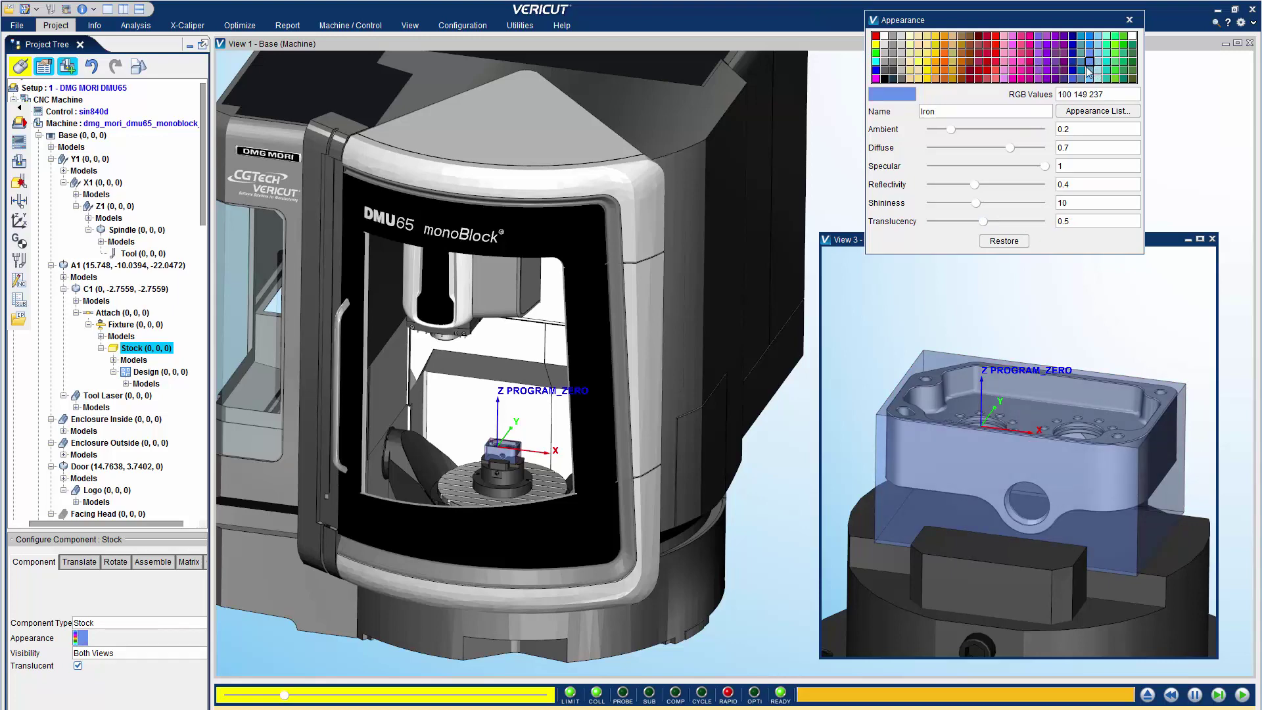
click(1087, 112)
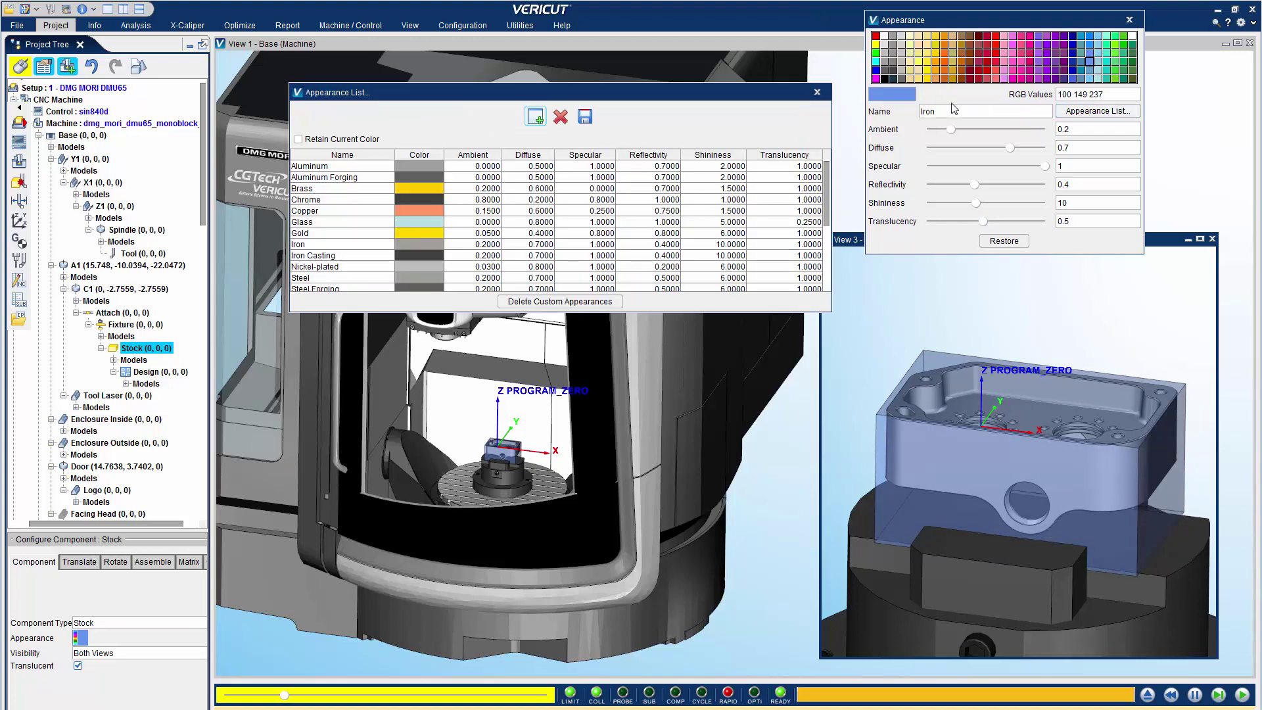
- Try translucent Aluminum, then apply the opaque Aluminum Forging preset to the stock
click(410, 169)
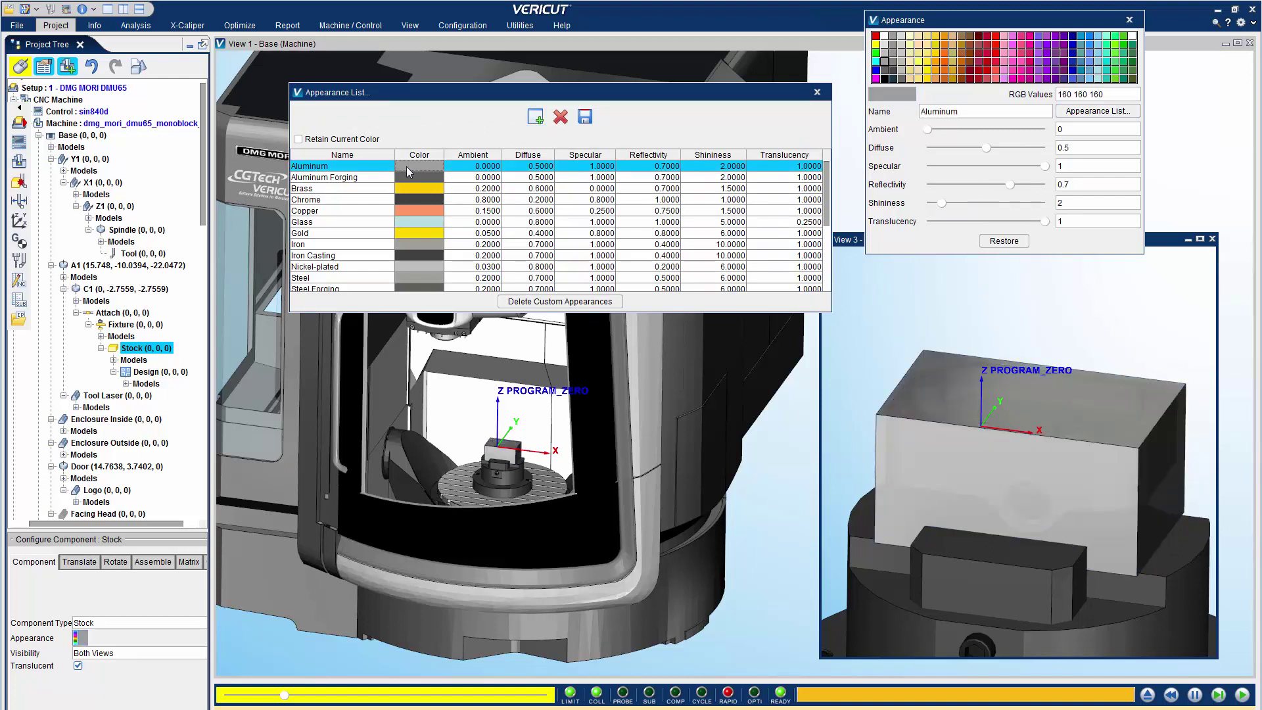
mouse_move(1046, 219)
mouse_down()
mouse_move(967, 221)
mouse_move(1025, 221)
mouse_up()
click(433, 178)
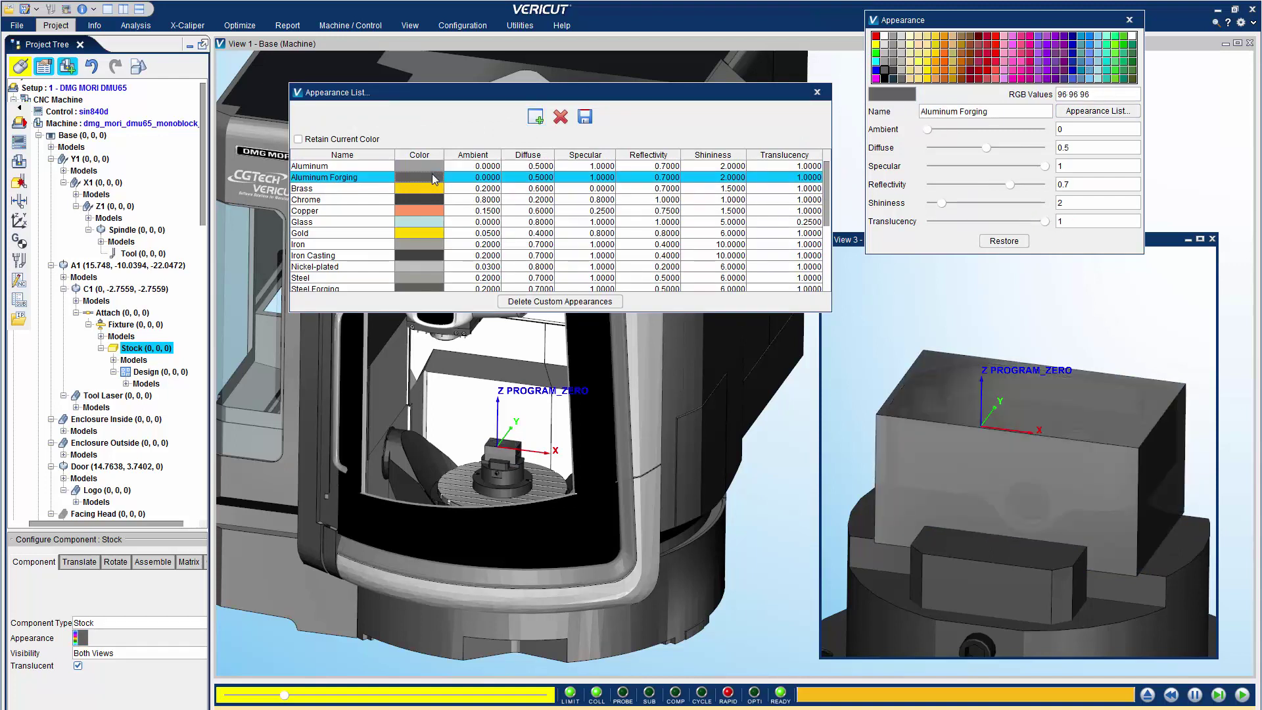